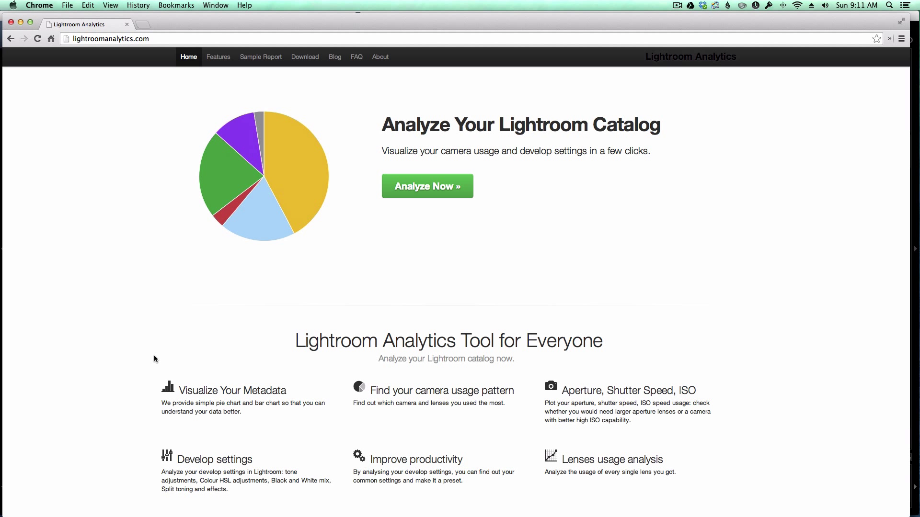
Highlight the 'Visualize Your Metadata' heading, clear the selection, and scroll down the page
{"action": "left_click_drag", "start_coordinate": [179, 390], "coordinate": [282, 394]}
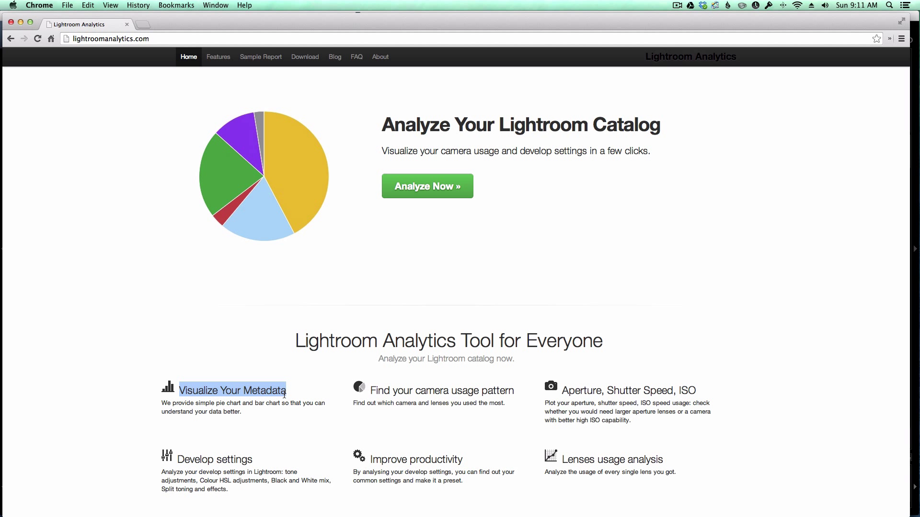
{"action": "left_click", "coordinate": [236, 282]}
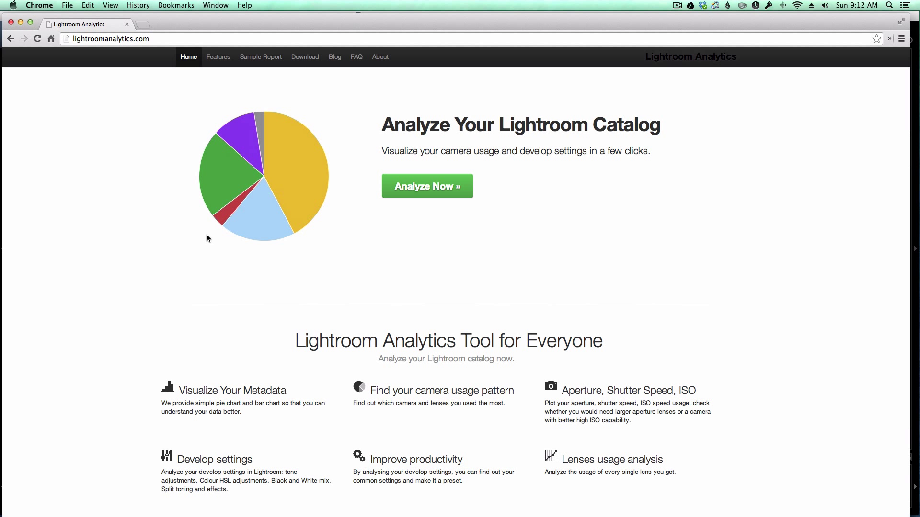
{"action": "scroll", "coordinate": [207, 238], "scroll_direction": "down", "scroll_amount": 1}
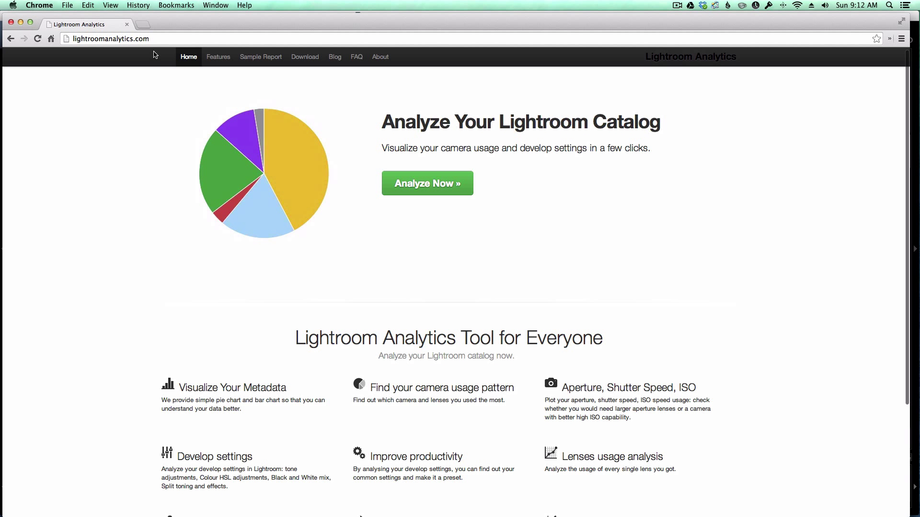
Go to the Download page and download the Lightroom Analytics v3.0 plug-in zip
{"action": "left_click", "coordinate": [302, 58]}
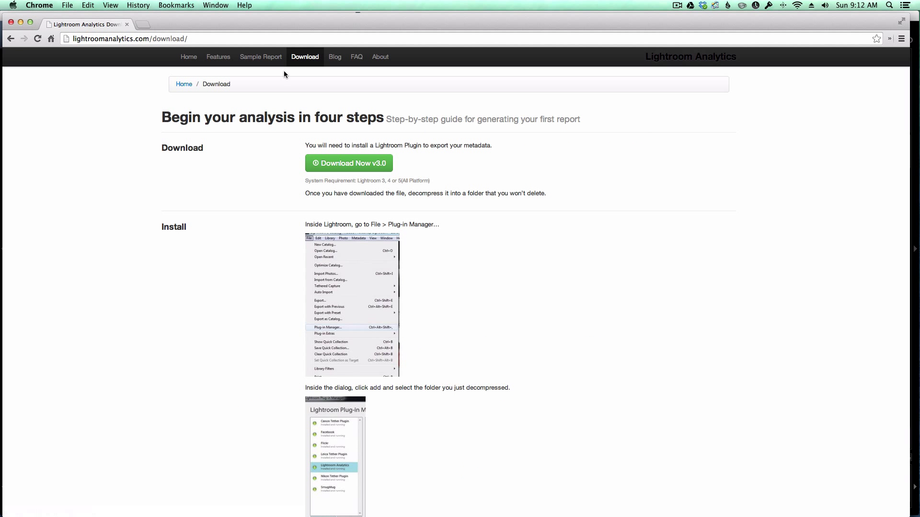
{"action": "scroll", "coordinate": [374, 166], "scroll_direction": "down", "scroll_amount": 1}
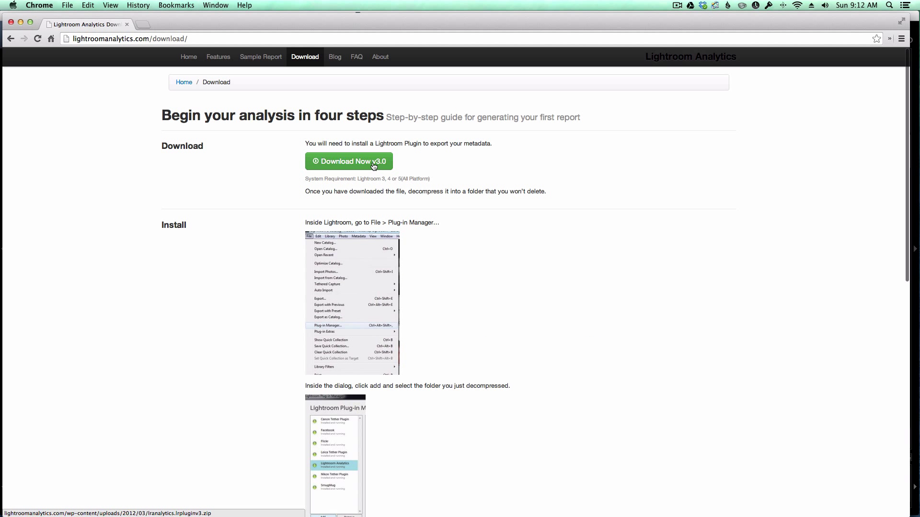
{"action": "left_click", "coordinate": [373, 165]}
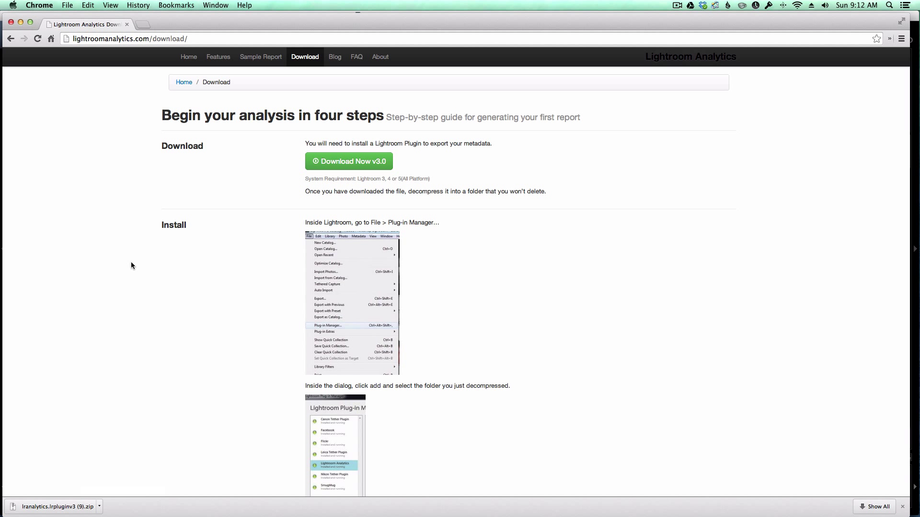
{"action": "key", "text": "super+Tab"}
{"action": "key", "text": "super+Tab"}
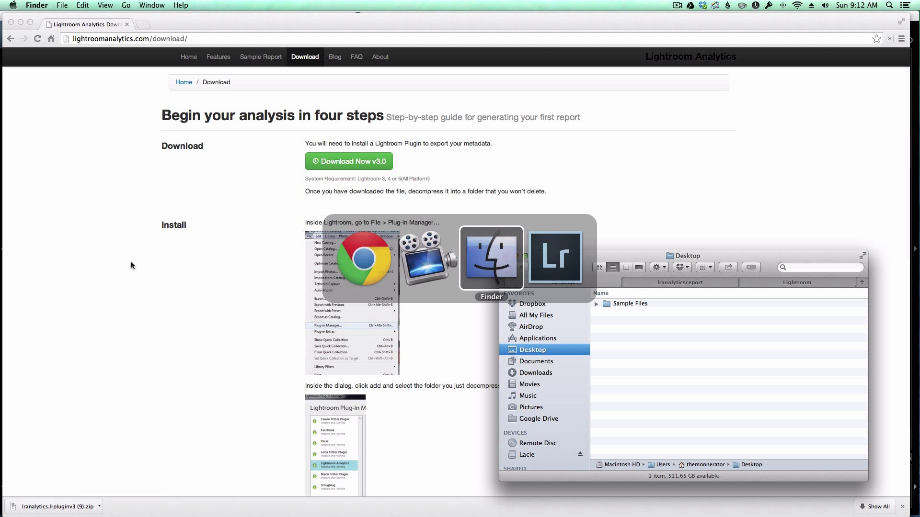
{"action": "left_click", "coordinate": [786, 283]}
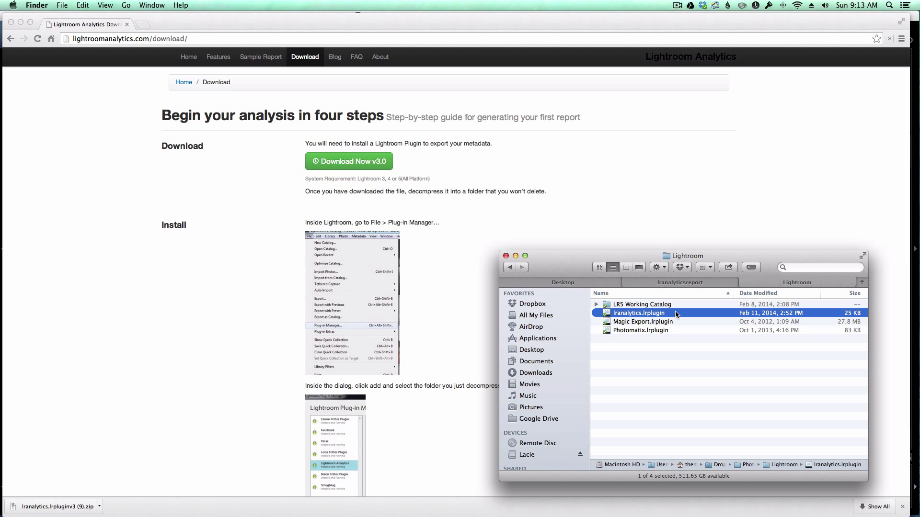
{"action": "left_click", "coordinate": [662, 354]}
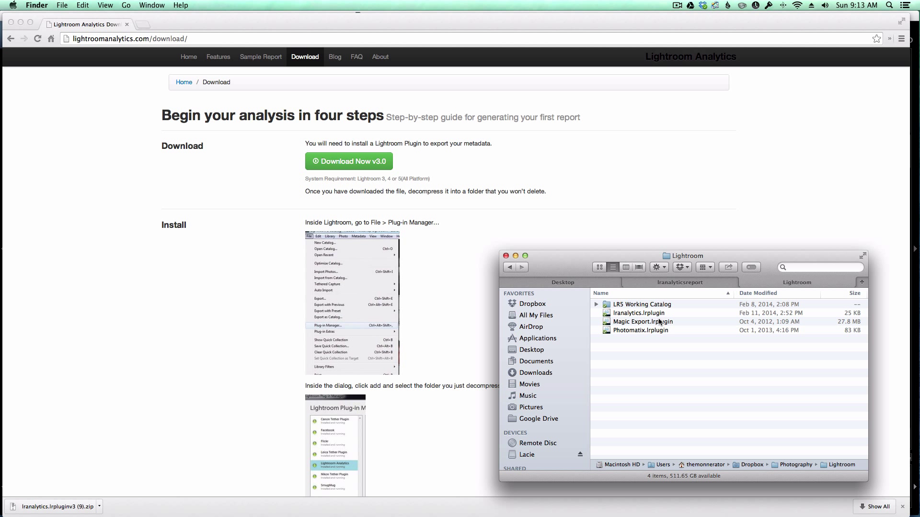
{"action": "left_click", "coordinate": [638, 314]}
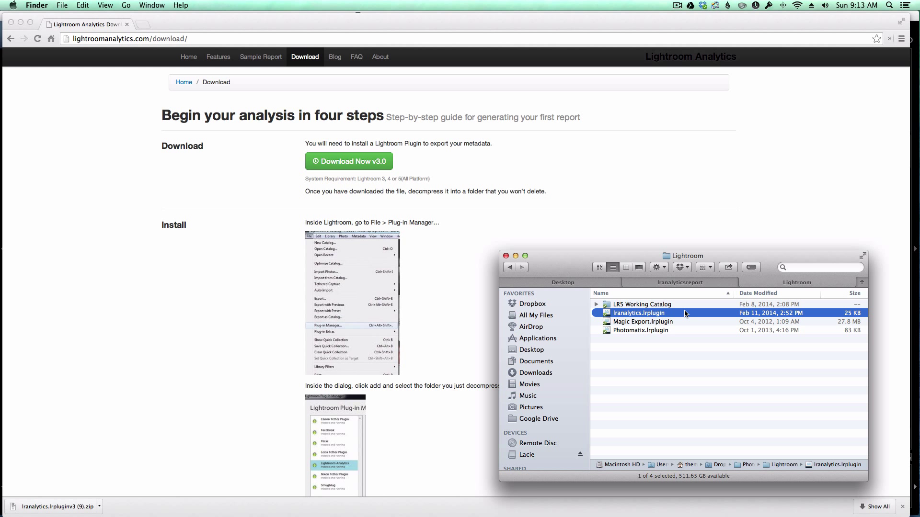
{"action": "left_click", "coordinate": [111, 151]}
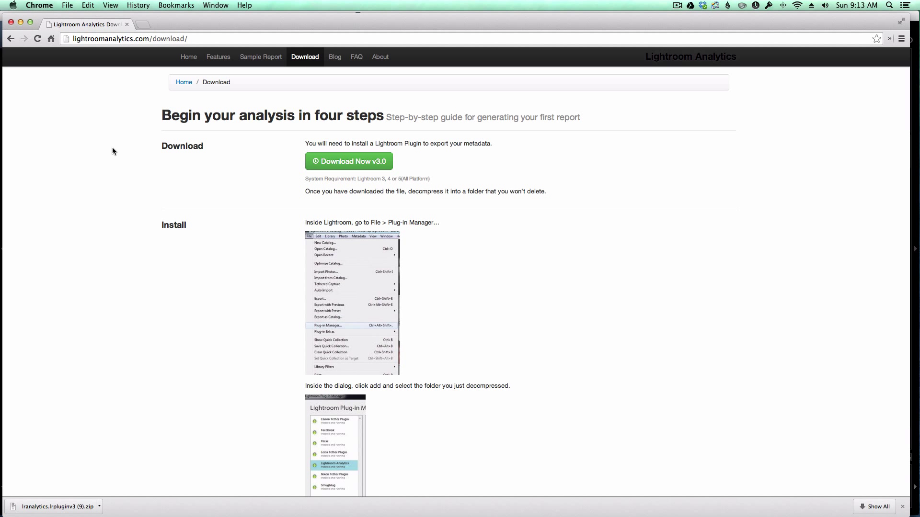
Add lranalytics.lrplugin in Lightroom's Plug-in Manager so Lightroom Analytics is installed and running
{"action": "key", "text": "super+Tab"}
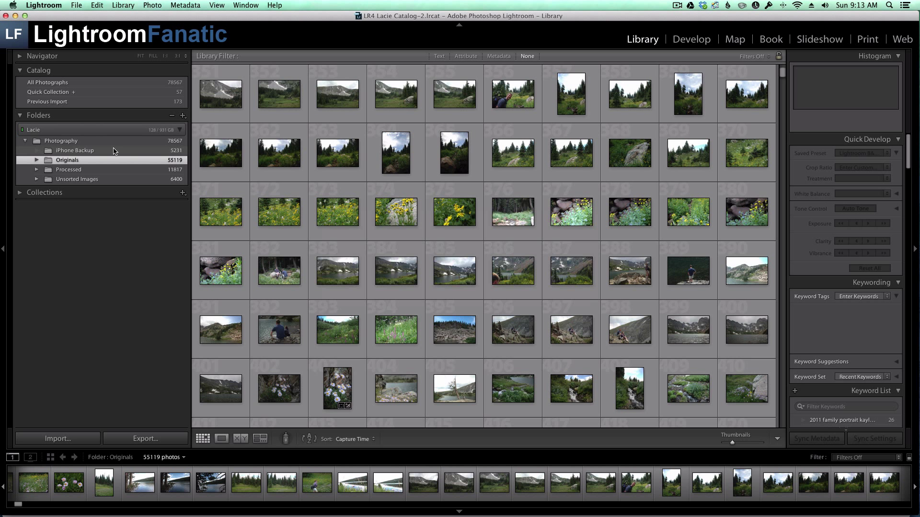
{"action": "left_click", "coordinate": [76, 5]}
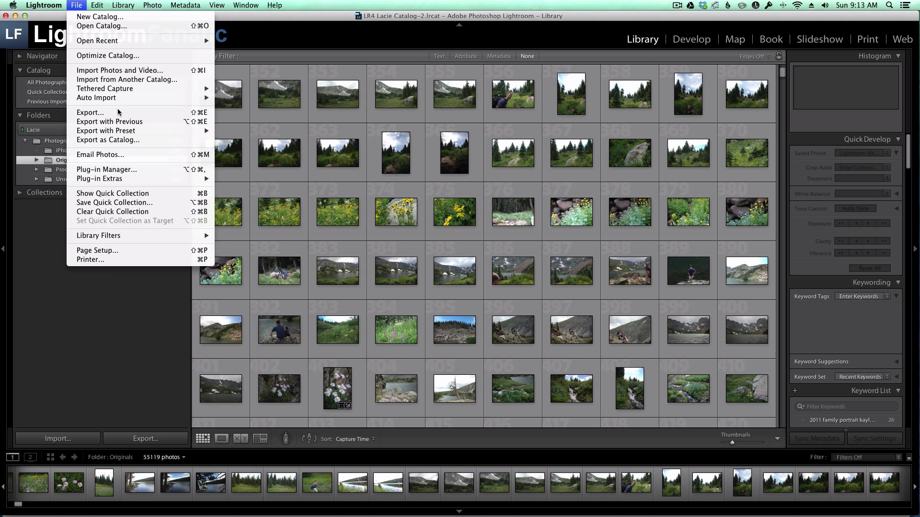
{"action": "left_click", "coordinate": [123, 170]}
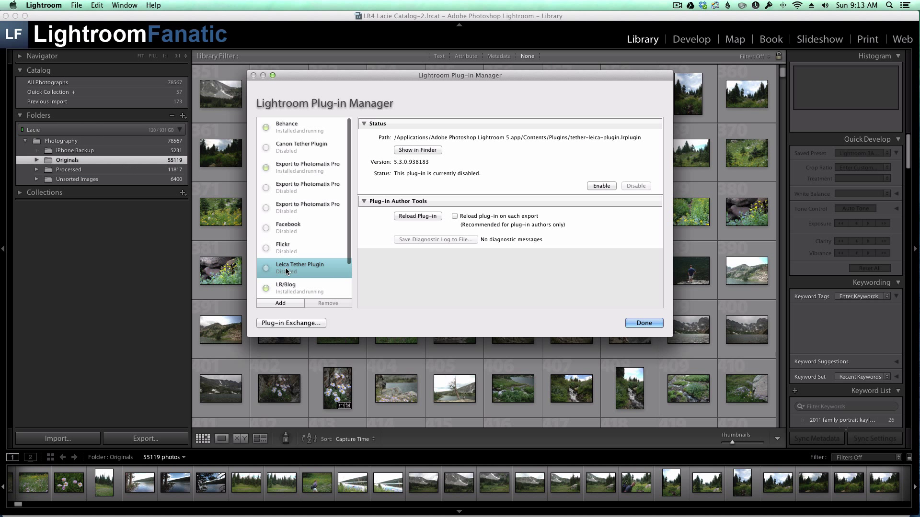
{"action": "left_click", "coordinate": [280, 303]}
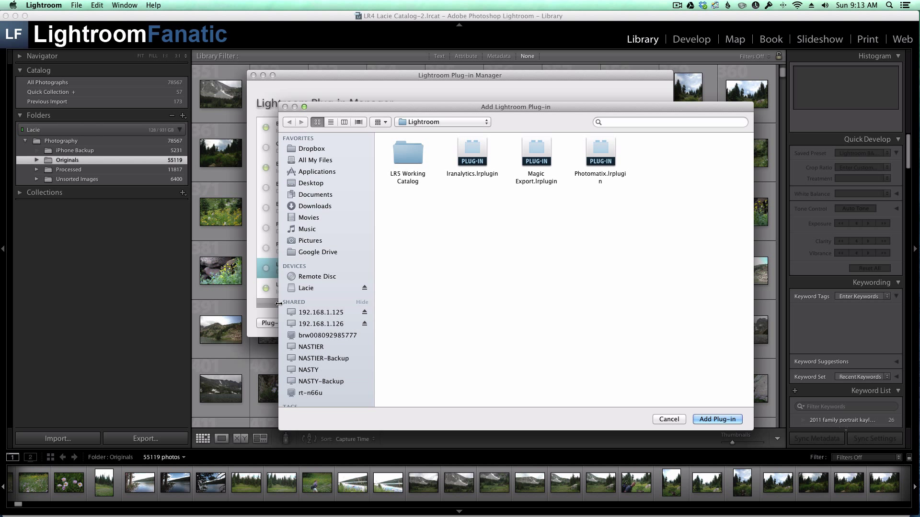
{"action": "left_click", "coordinate": [467, 165]}
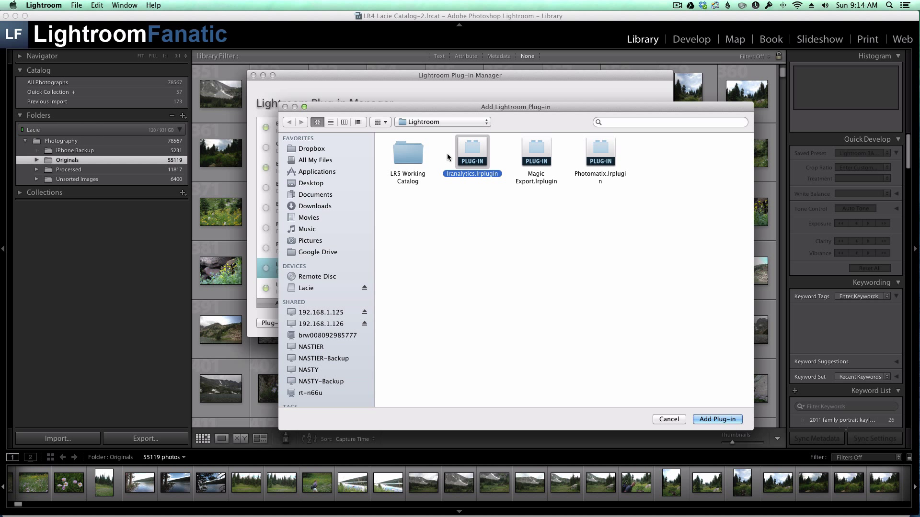
{"action": "left_click", "coordinate": [717, 419]}
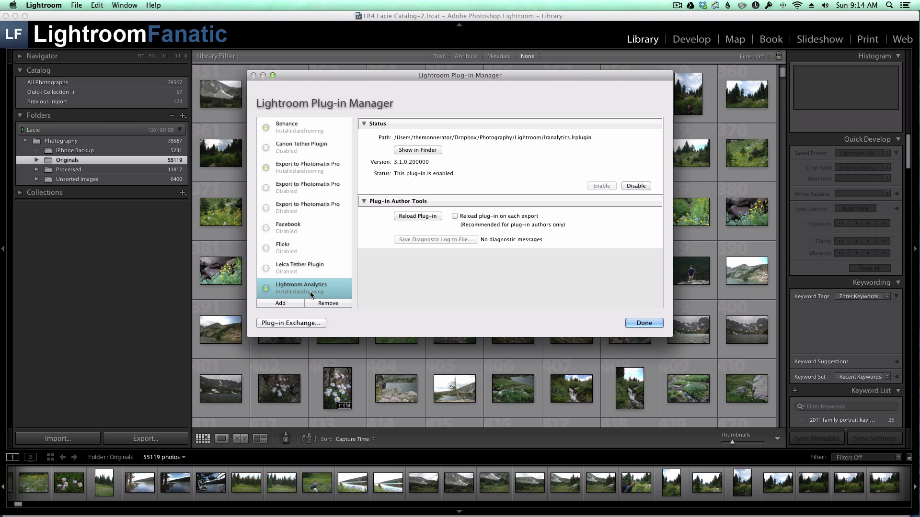
{"action": "left_click", "coordinate": [644, 323]}
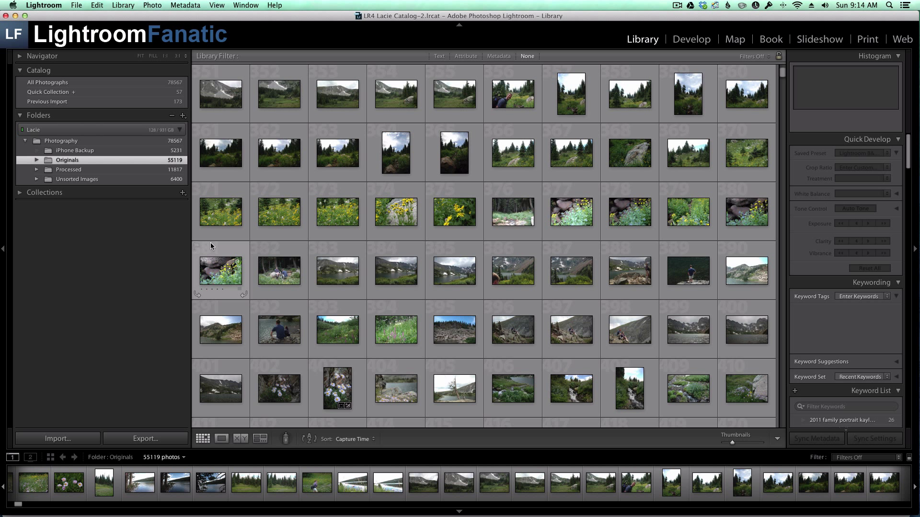
{"action": "left_click", "coordinate": [221, 93]}
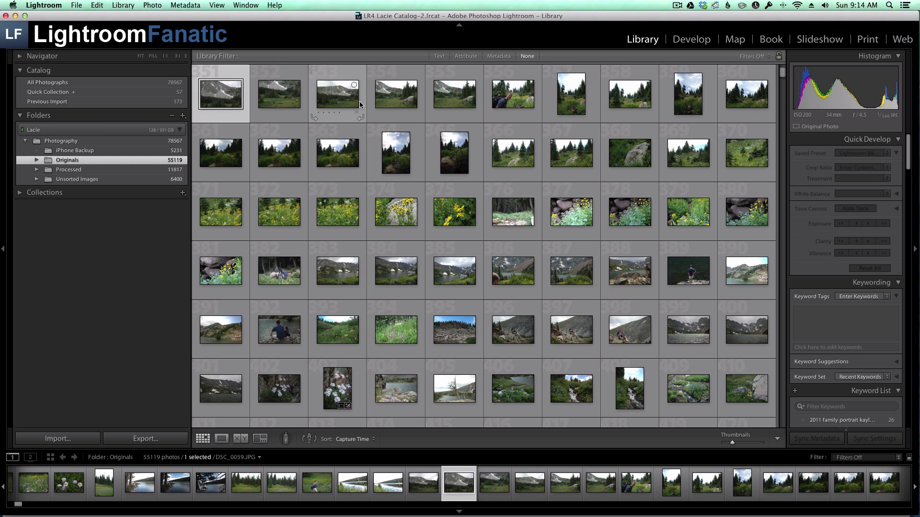
{"action": "left_click", "coordinate": [390, 102], "text": "shift"}
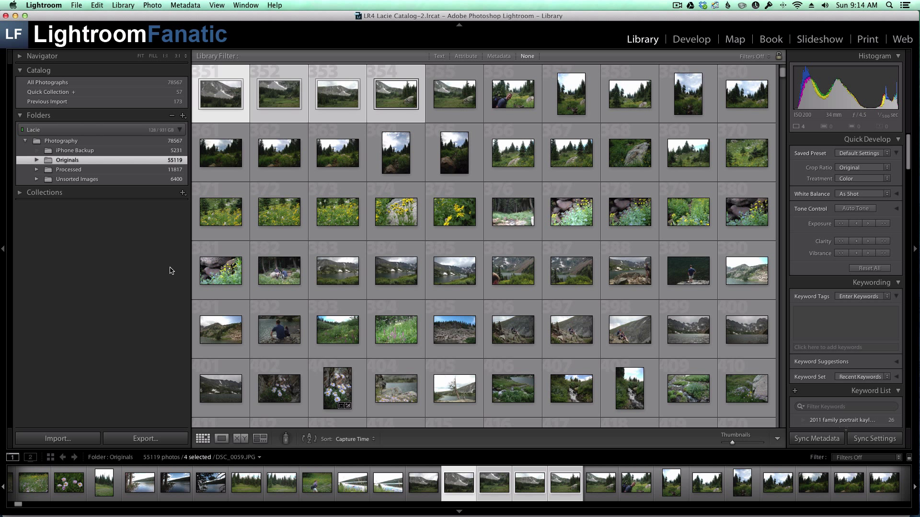
{"action": "key", "text": "super+d"}
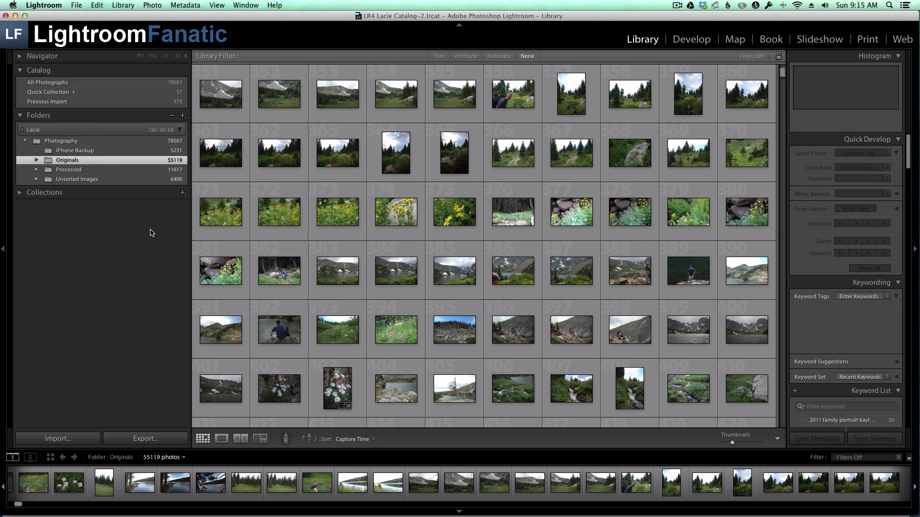
Run Plug-in Extras > Export Metadata to export metadata for the Originals folder's 55119 photos
{"action": "left_click", "coordinate": [75, 6]}
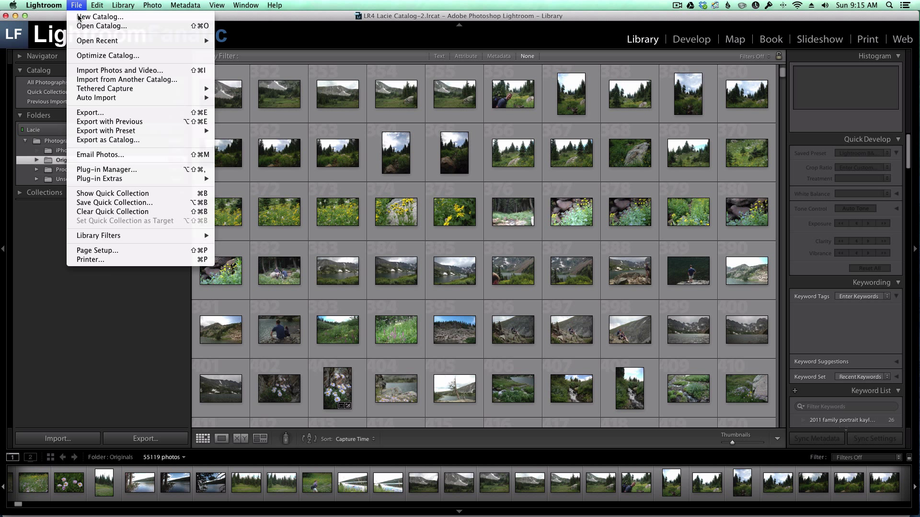
{"action": "mouse_move", "coordinate": [124, 179]}
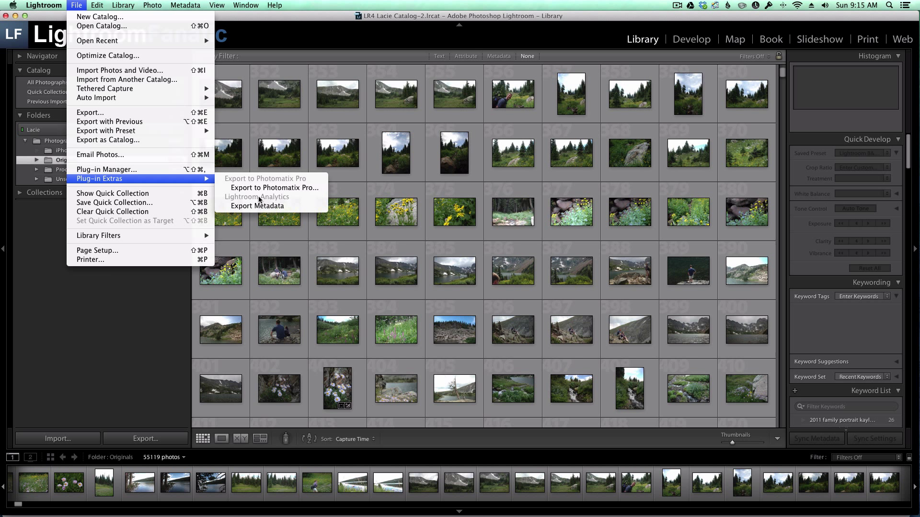
{"action": "left_click", "coordinate": [291, 207]}
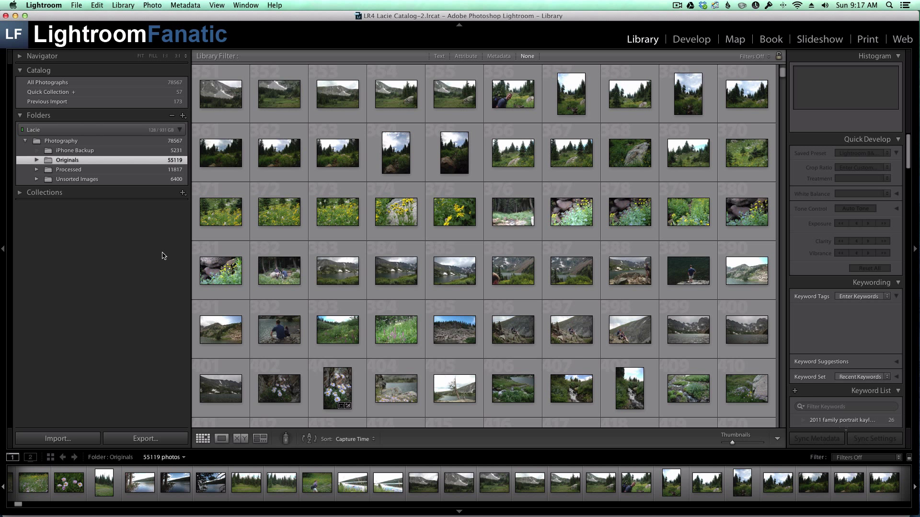
Back in Chrome, download the latest report viewer from the Analyze section
{"action": "key", "text": "super+Tab"}
{"action": "key", "text": "super+Tab"}
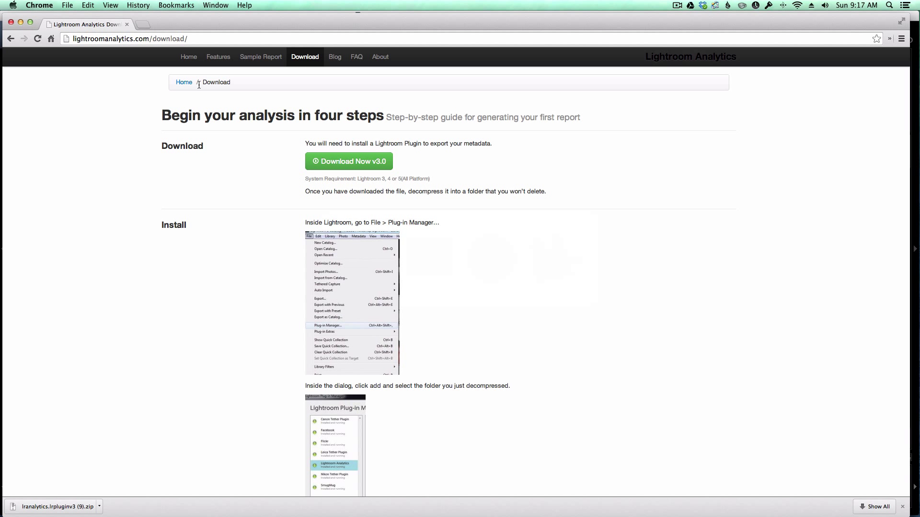
{"action": "scroll", "coordinate": [199, 172], "scroll_direction": "down", "scroll_amount": 20}
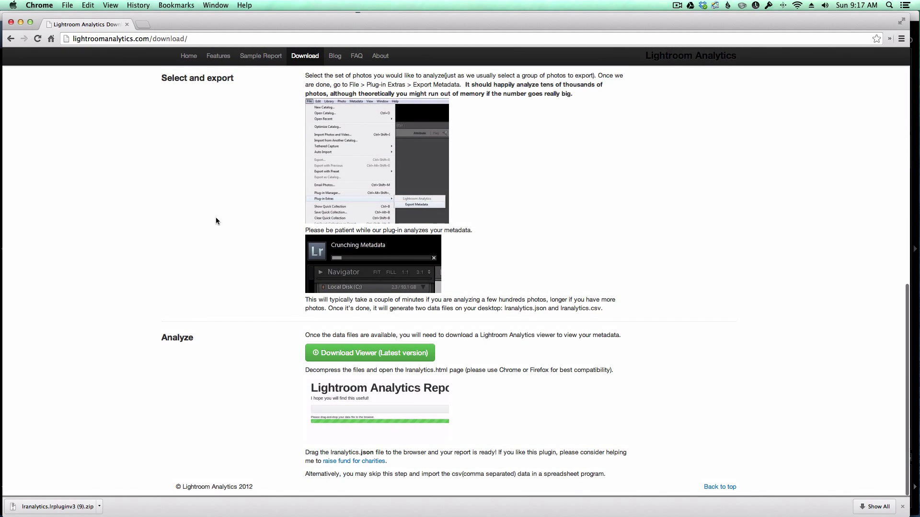
{"action": "left_click", "coordinate": [366, 355]}
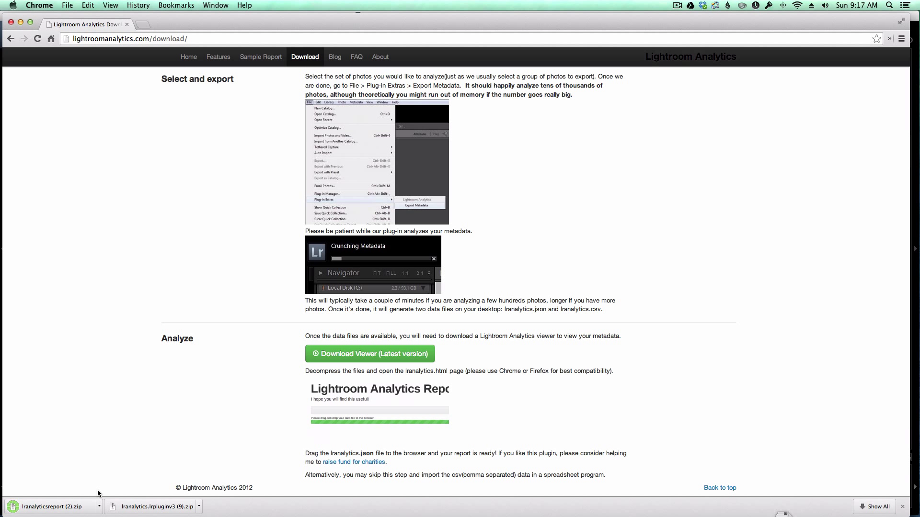
Drag lranalytics.html from Finder's lranalyticsreport folder into Chrome to open the Reporting Tool
{"action": "key", "text": "super+Tab"}
{"action": "key", "text": "super+Tab"}
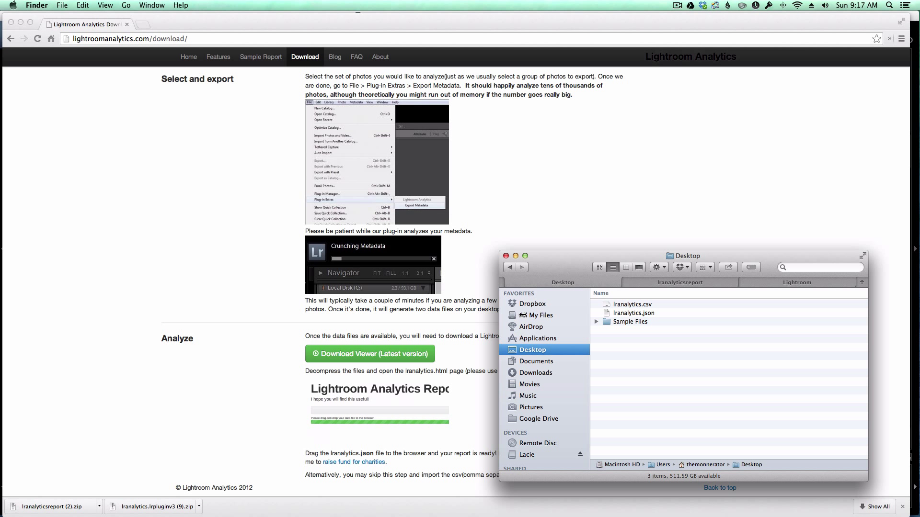
{"action": "left_click", "coordinate": [695, 283]}
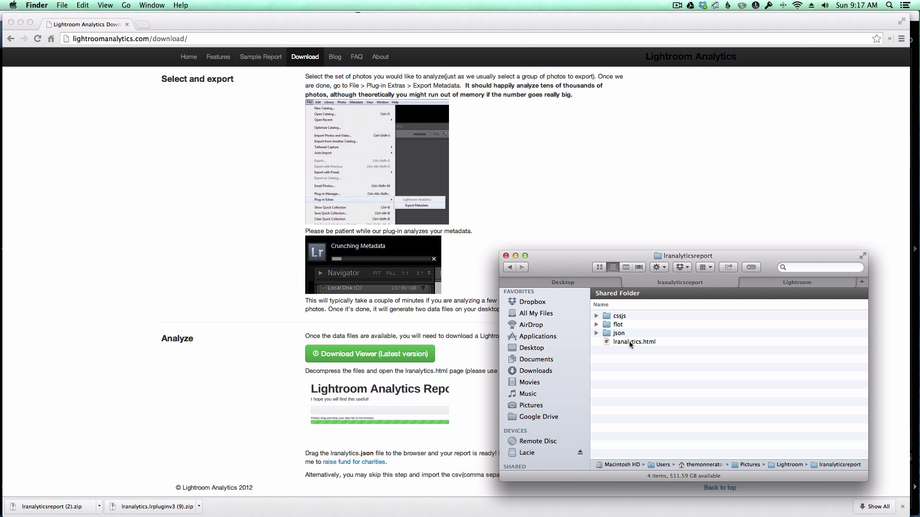
{"action": "left_click_drag", "start_coordinate": [640, 341], "coordinate": [226, 184]}
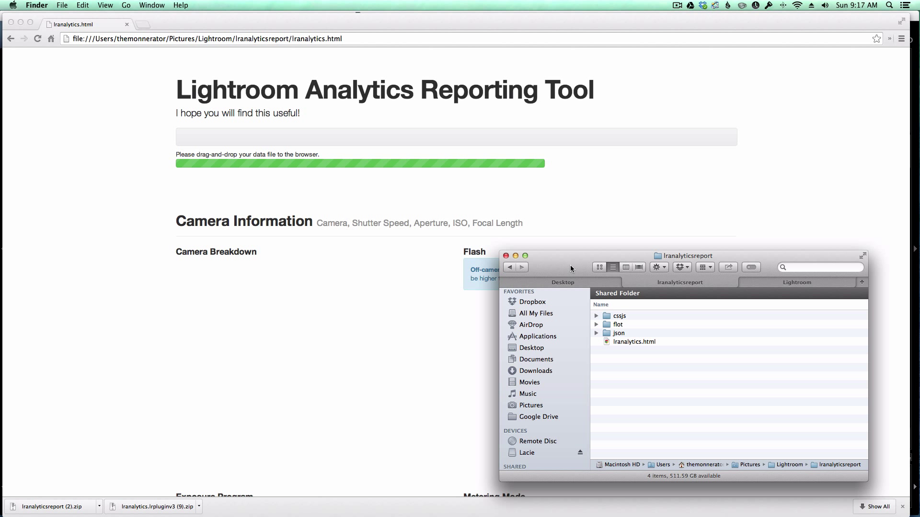
Drag lranalytics.json from the Desktop onto the report page to load data for 55119 images
{"action": "left_click", "coordinate": [570, 283]}
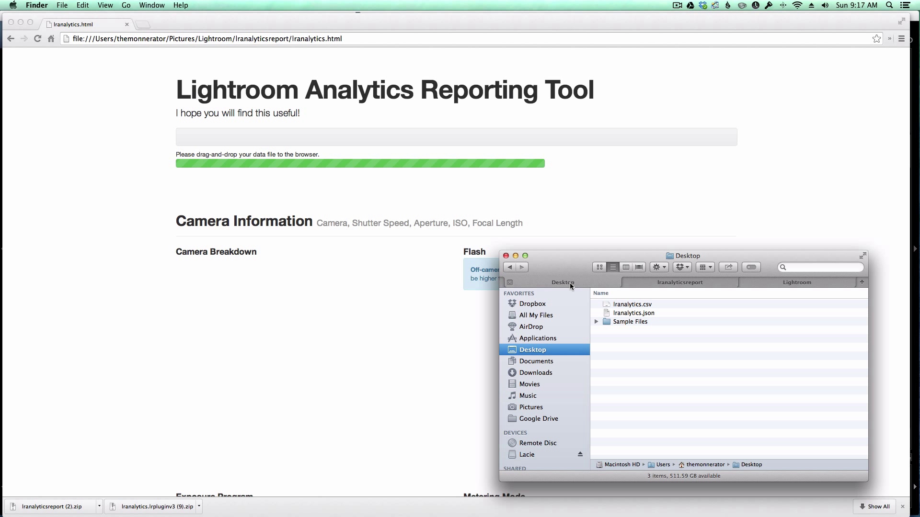
{"action": "left_click", "coordinate": [647, 313]}
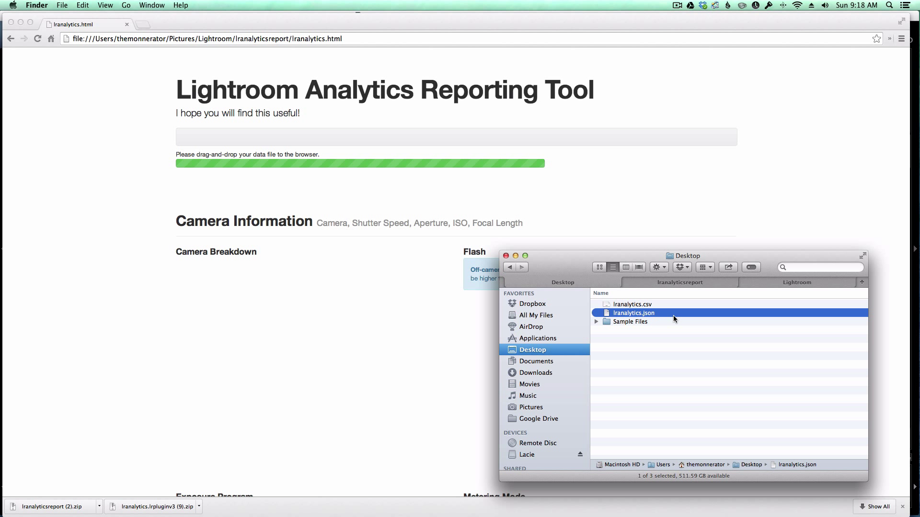
{"action": "left_click_drag", "start_coordinate": [663, 314], "coordinate": [333, 191]}
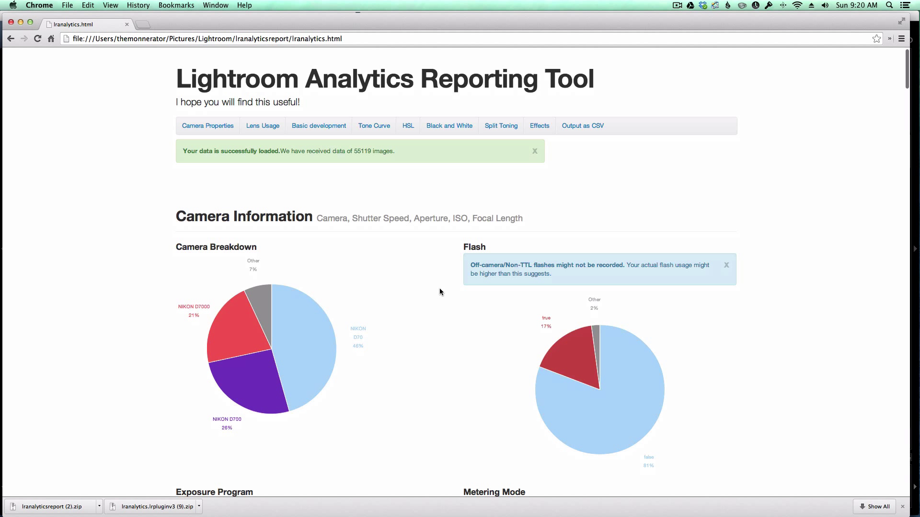
Scroll from Camera Information through the exposure, ISO and focal-length histograms to Individual lens analysis
{"action": "scroll", "coordinate": [440, 291], "scroll_direction": "down", "scroll_amount": 3}
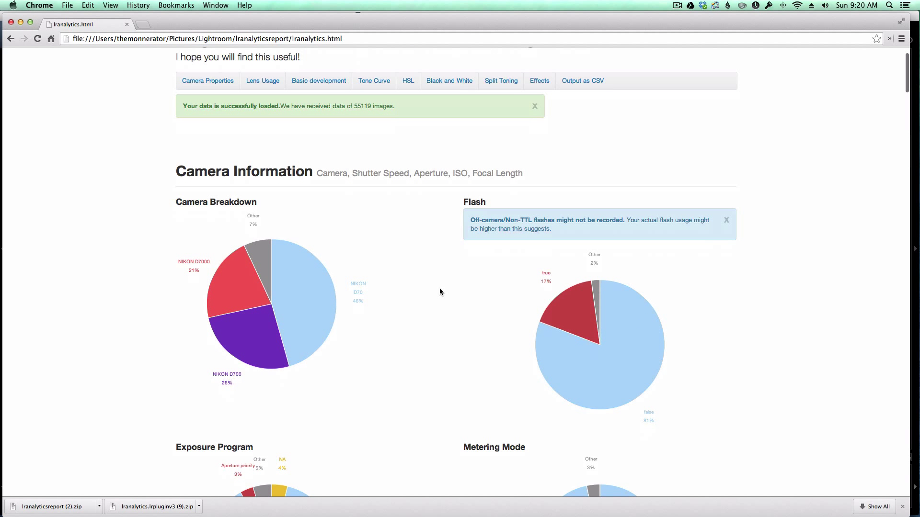
{"action": "scroll", "coordinate": [440, 291], "scroll_direction": "down", "scroll_amount": 5}
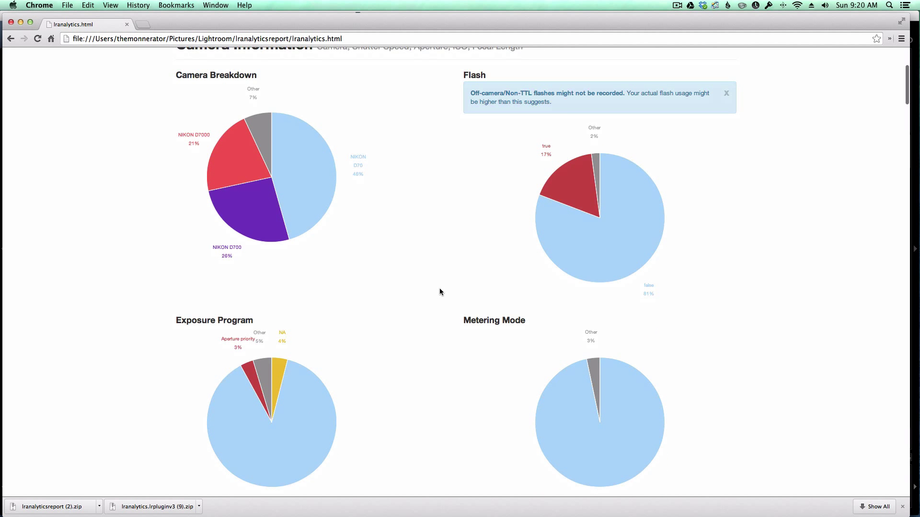
{"action": "scroll", "coordinate": [439, 291], "scroll_direction": "up", "scroll_amount": 1}
{"action": "scroll", "coordinate": [301, 211], "scroll_direction": "down", "scroll_amount": 1}
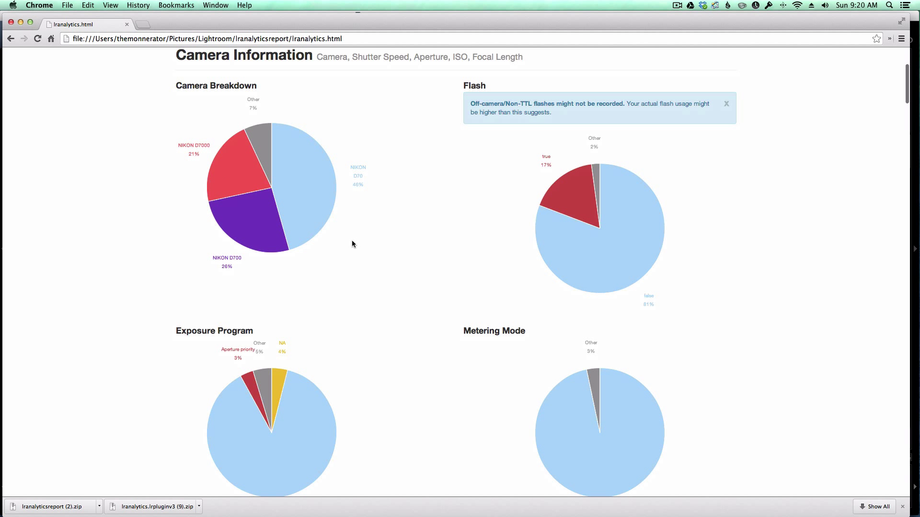
{"action": "scroll", "coordinate": [343, 279], "scroll_direction": "down", "scroll_amount": 3}
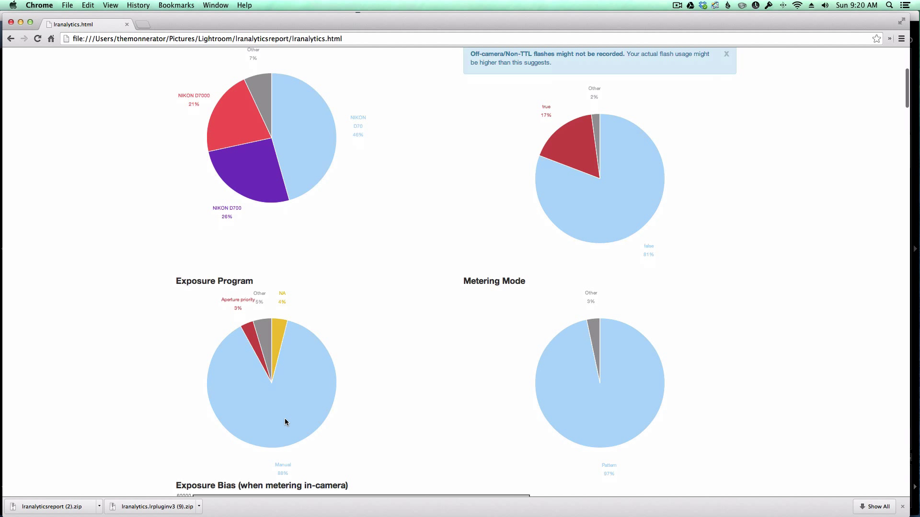
{"action": "scroll", "coordinate": [396, 431], "scroll_direction": "down", "scroll_amount": 5}
{"action": "scroll", "coordinate": [404, 417], "scroll_direction": "down", "scroll_amount": 2}
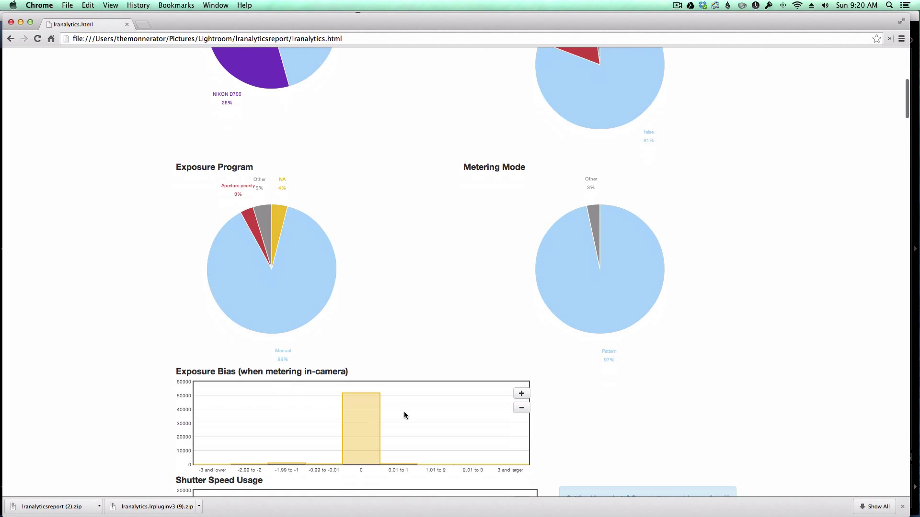
{"action": "scroll", "coordinate": [403, 412], "scroll_direction": "down", "scroll_amount": 14}
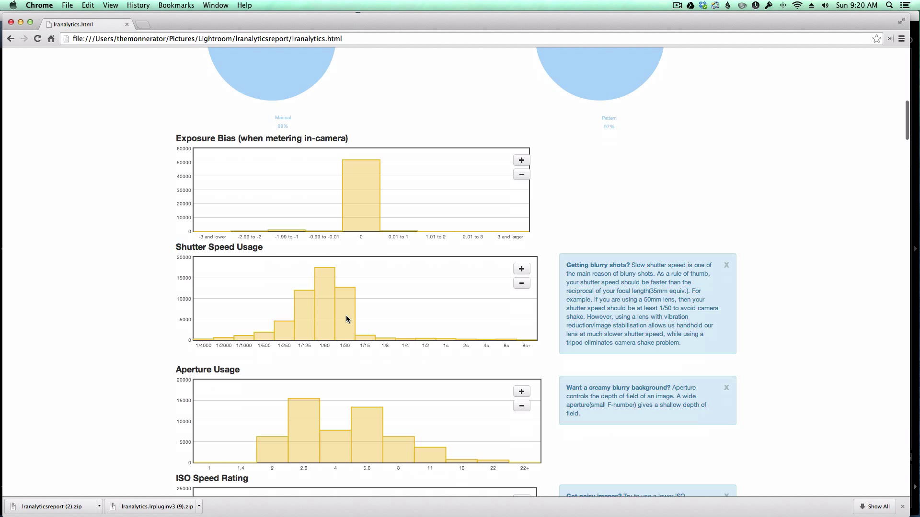
{"action": "scroll", "coordinate": [347, 317], "scroll_direction": "down", "scroll_amount": 14}
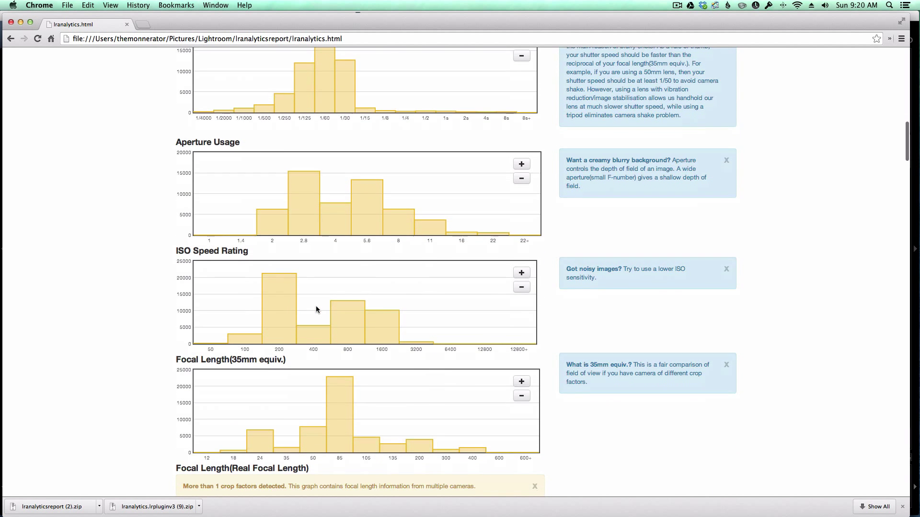
{"action": "scroll", "coordinate": [317, 309], "scroll_direction": "down", "scroll_amount": 1}
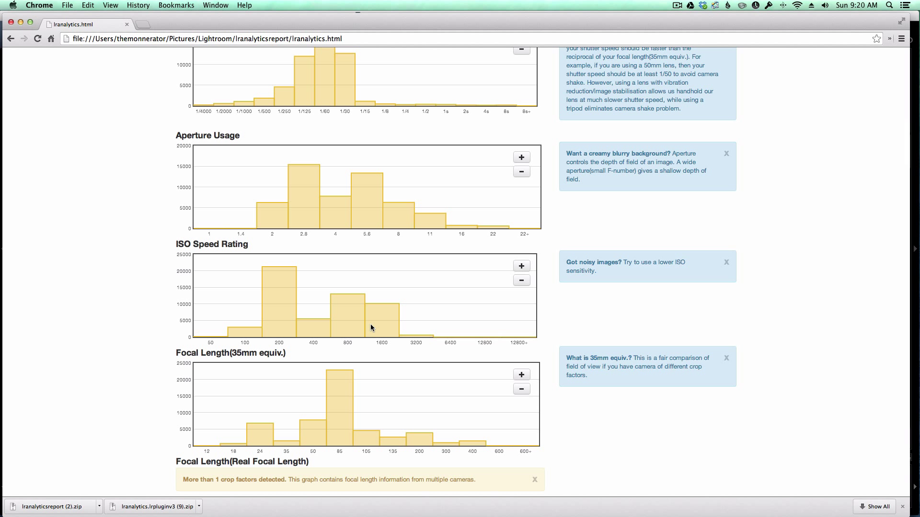
{"action": "scroll", "coordinate": [367, 325], "scroll_direction": "down", "scroll_amount": 9}
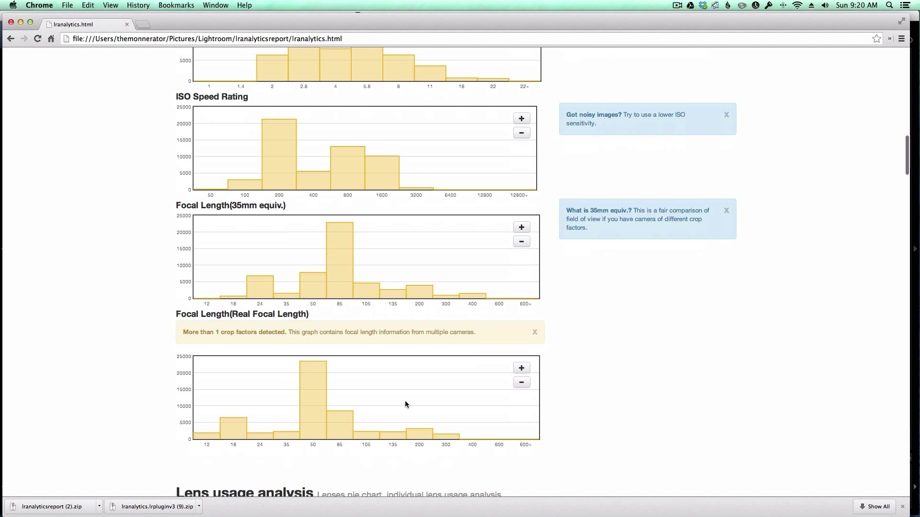
{"action": "scroll", "coordinate": [376, 404], "scroll_direction": "down", "scroll_amount": 14}
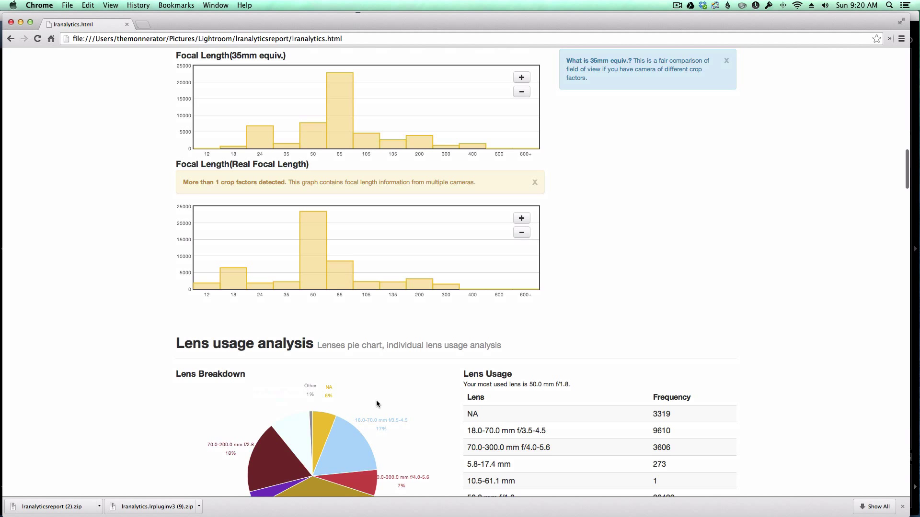
{"action": "scroll", "coordinate": [377, 404], "scroll_direction": "down", "scroll_amount": 20}
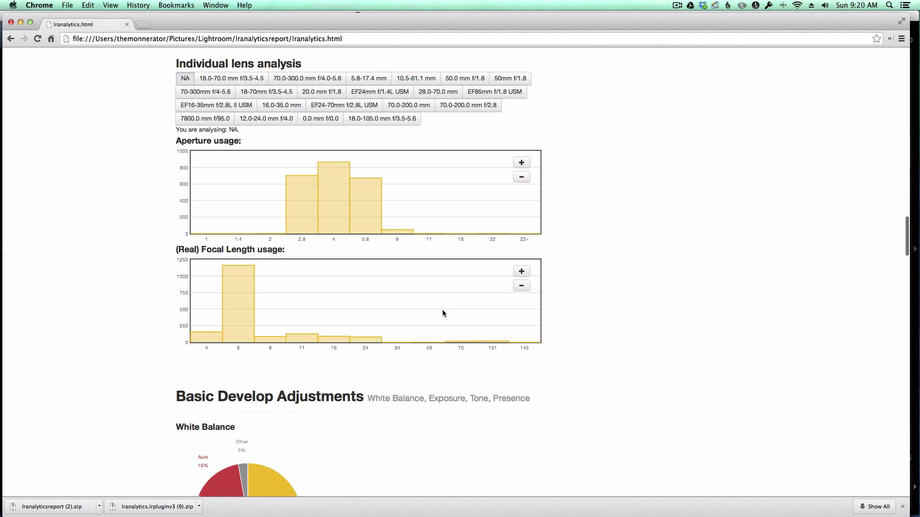
Scroll through Tone Curve, HSL, Split Toning and Effects to the CSV section, then back up
{"action": "scroll", "coordinate": [442, 312], "scroll_direction": "down", "scroll_amount": 11}
{"action": "scroll", "coordinate": [441, 313], "scroll_direction": "down", "scroll_amount": 6}
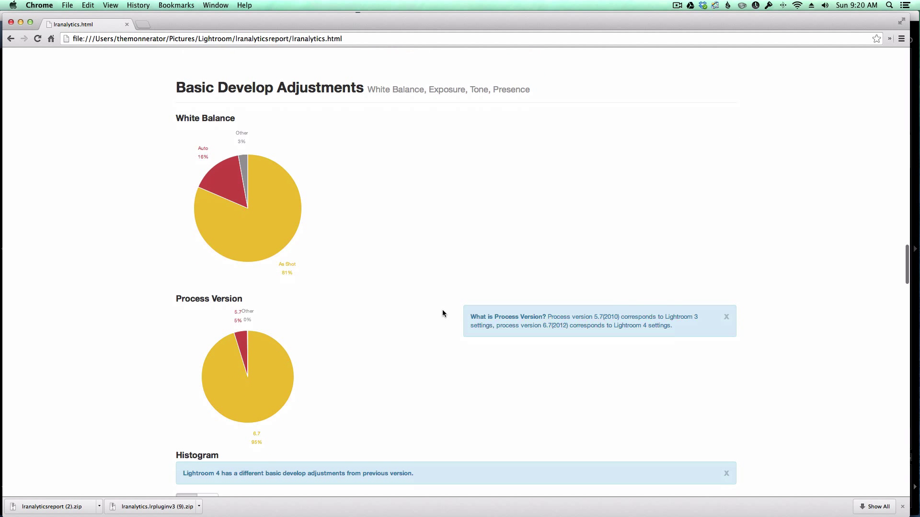
{"action": "scroll", "coordinate": [353, 306], "scroll_direction": "down", "scroll_amount": 20}
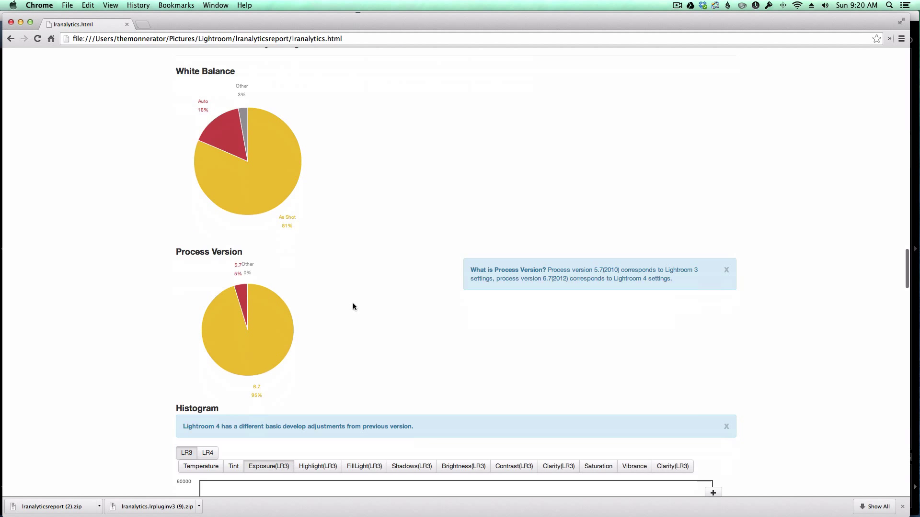
{"action": "scroll", "coordinate": [353, 307], "scroll_direction": "down", "scroll_amount": 20}
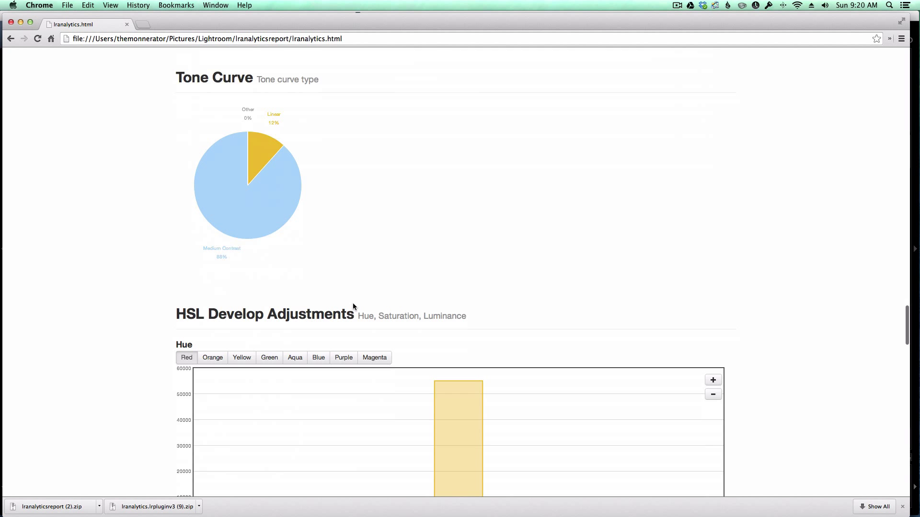
{"action": "scroll", "coordinate": [353, 307], "scroll_direction": "down", "scroll_amount": 20}
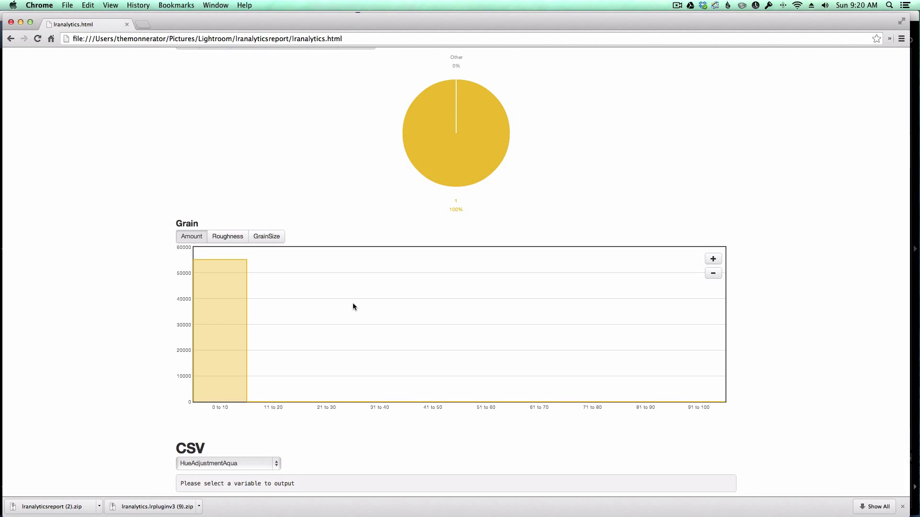
{"action": "scroll", "coordinate": [353, 306], "scroll_direction": "up", "scroll_amount": 20}
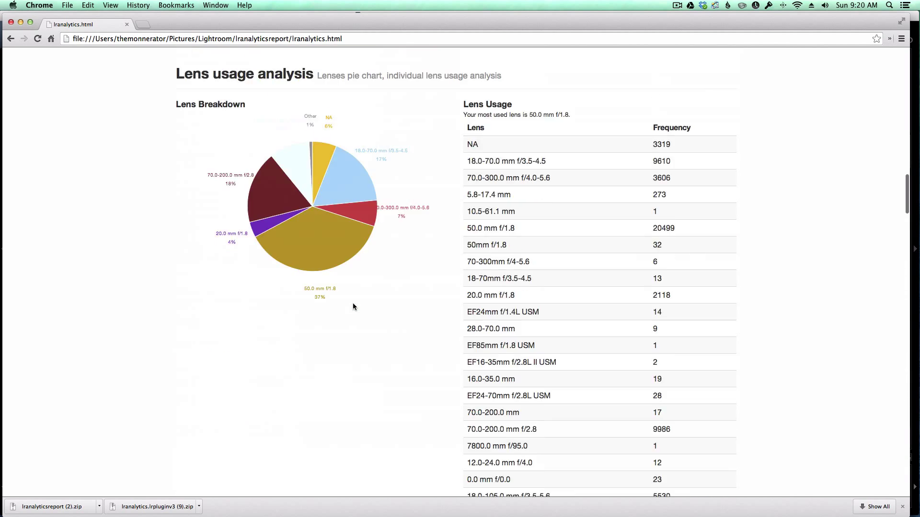
{"action": "scroll", "coordinate": [353, 307], "scroll_direction": "up", "scroll_amount": 15}
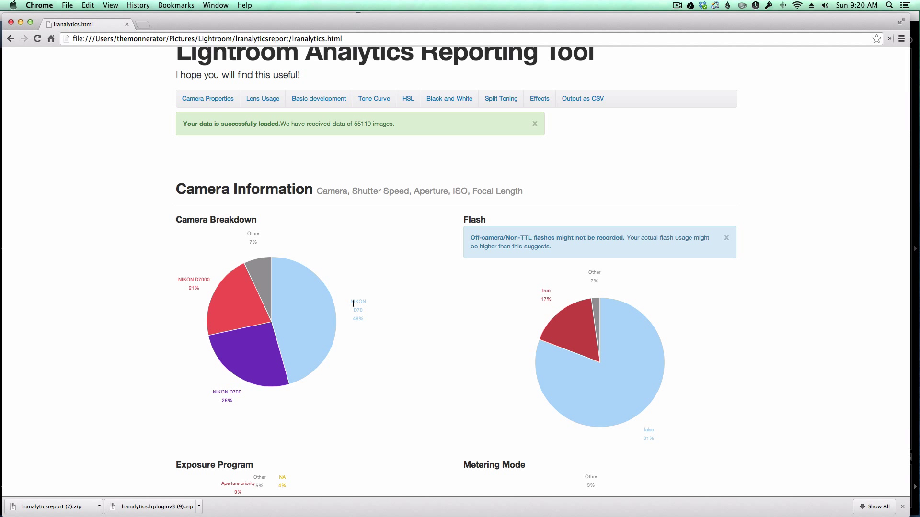
{"action": "scroll", "coordinate": [303, 301], "scroll_direction": "down", "scroll_amount": 5}
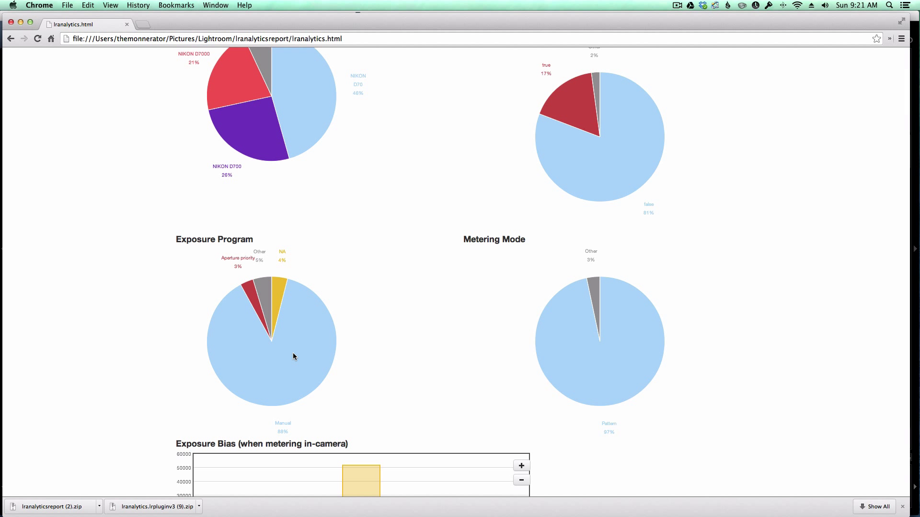
{"action": "scroll", "coordinate": [413, 357], "scroll_direction": "down", "scroll_amount": 5}
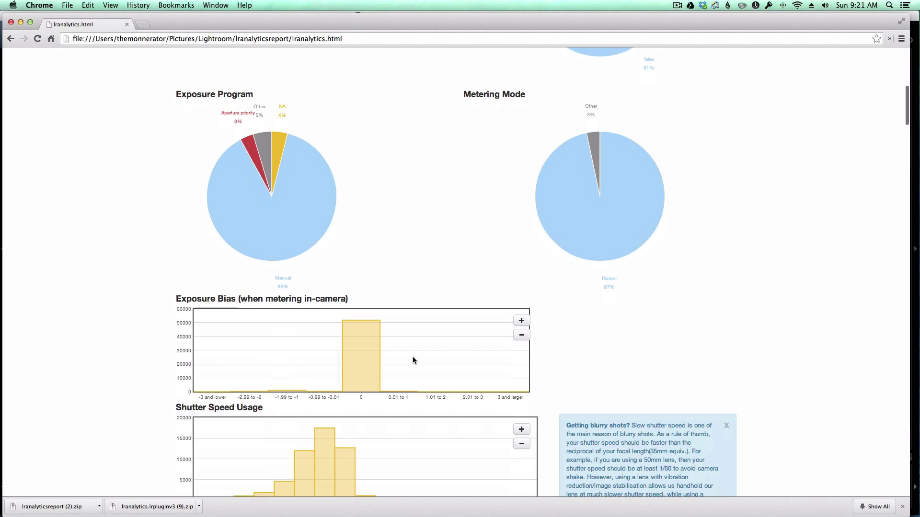
{"action": "scroll", "coordinate": [413, 357], "scroll_direction": "down", "scroll_amount": 8}
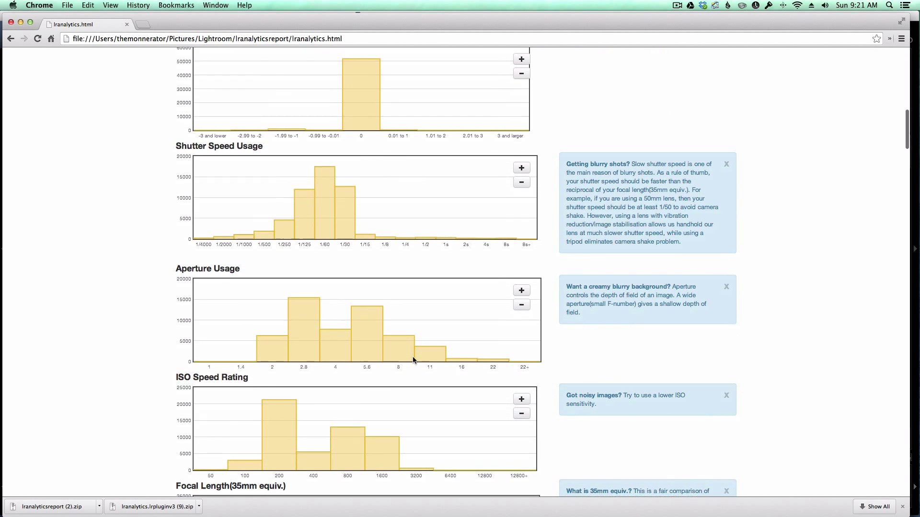
{"action": "scroll", "coordinate": [413, 360], "scroll_direction": "down", "scroll_amount": 5}
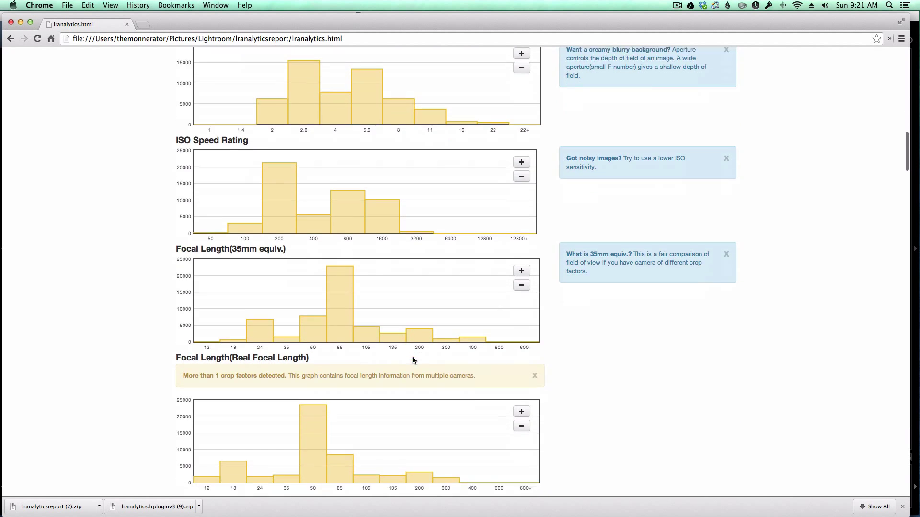
{"action": "scroll", "coordinate": [413, 360], "scroll_direction": "down", "scroll_amount": 6}
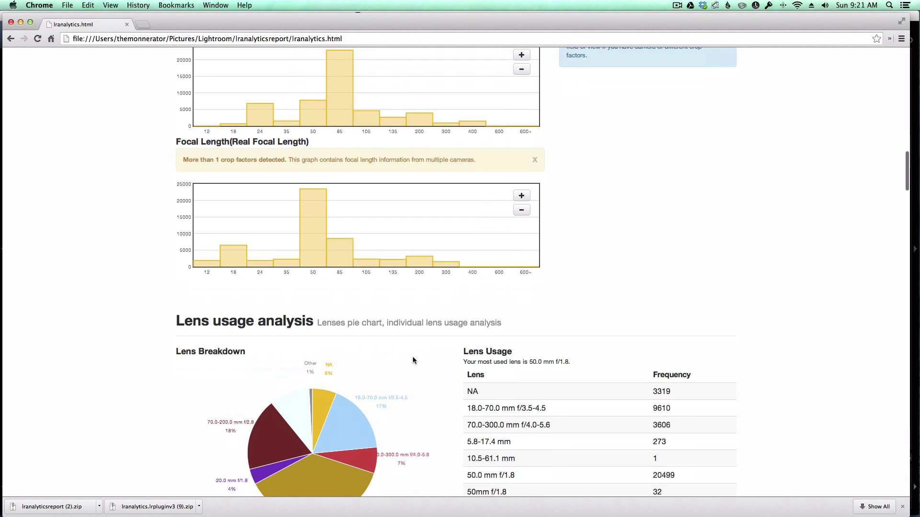
{"action": "scroll", "coordinate": [413, 360], "scroll_direction": "down", "scroll_amount": 5}
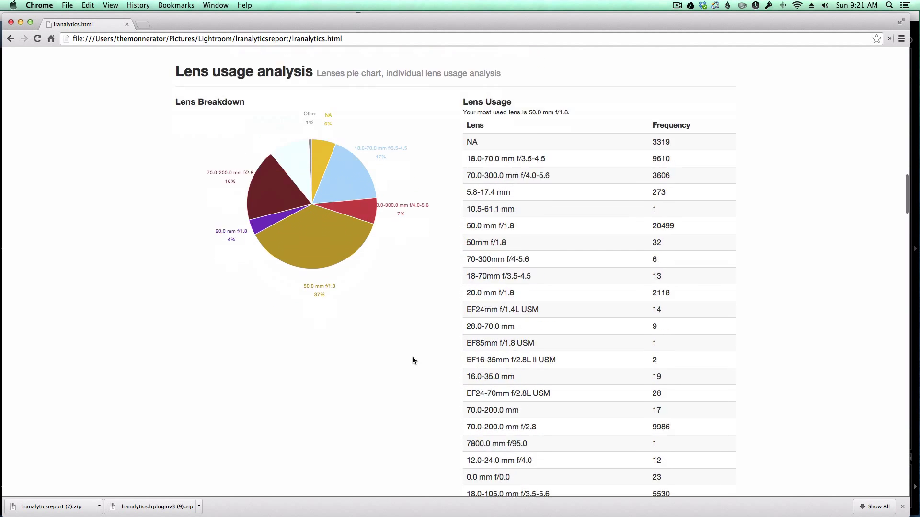
{"action": "scroll", "coordinate": [412, 359], "scroll_direction": "down", "scroll_amount": 8}
{"action": "scroll", "coordinate": [412, 360], "scroll_direction": "up", "scroll_amount": 18}
{"action": "scroll", "coordinate": [413, 360], "scroll_direction": "up", "scroll_amount": 15}
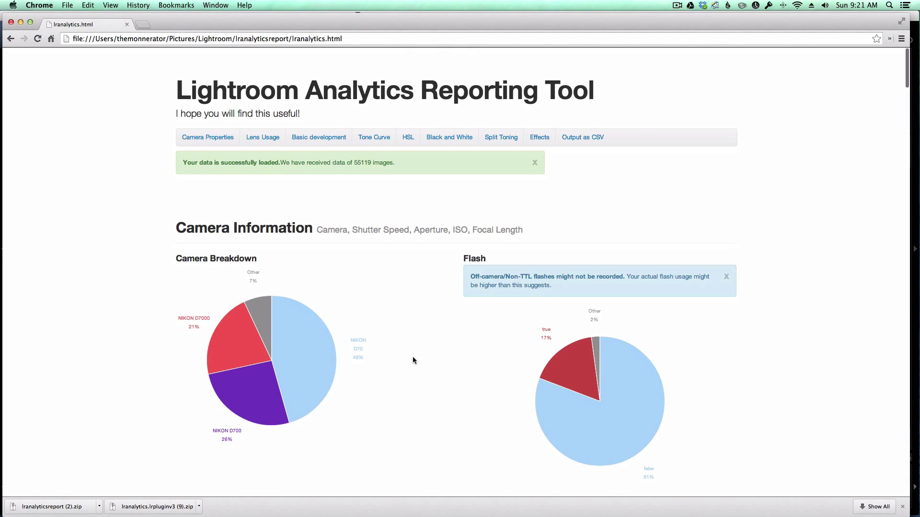